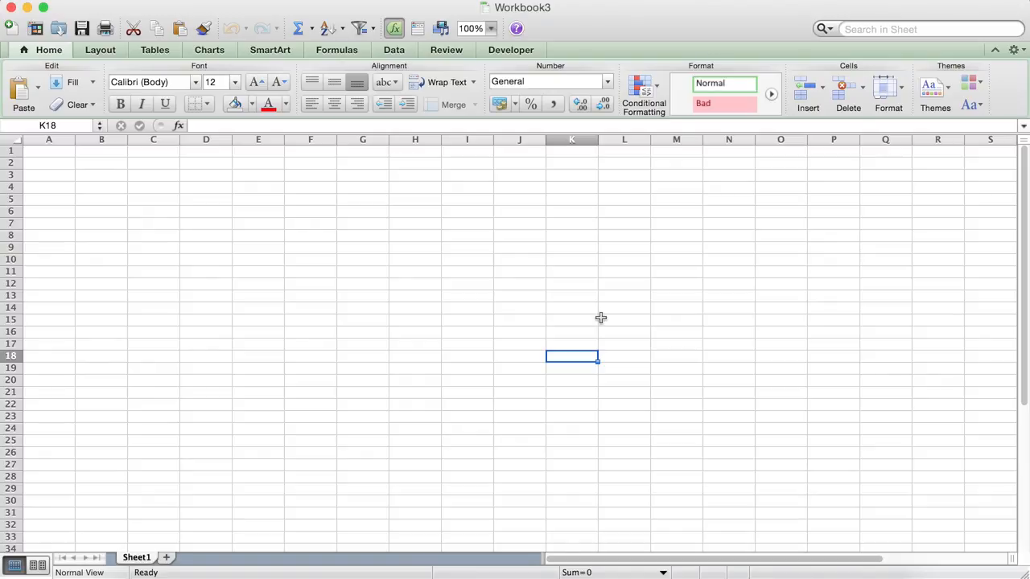
Open the IT Systems.xlsx workbook from the Compare folder.
click(145, 577)
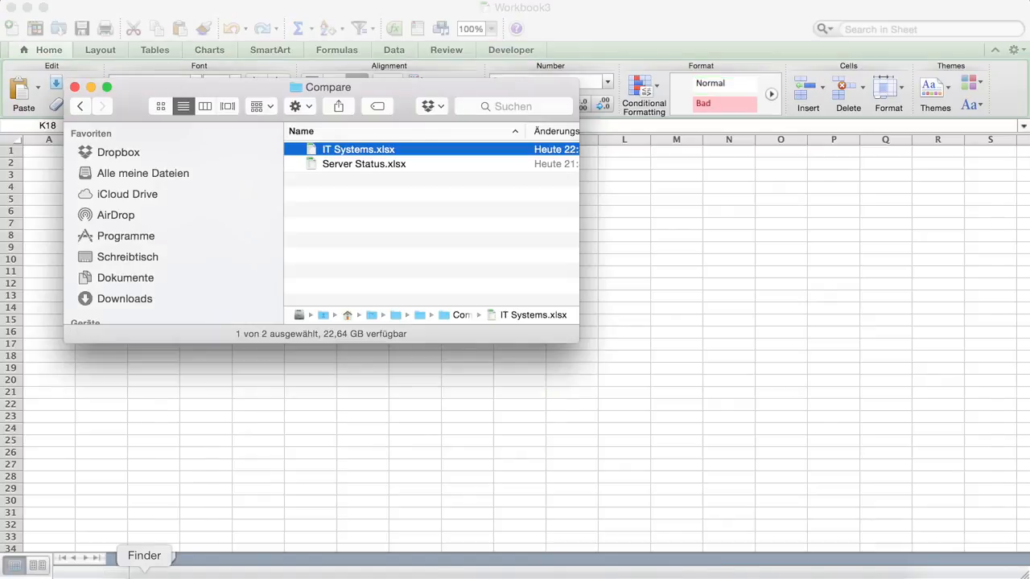
double_click(345, 153)
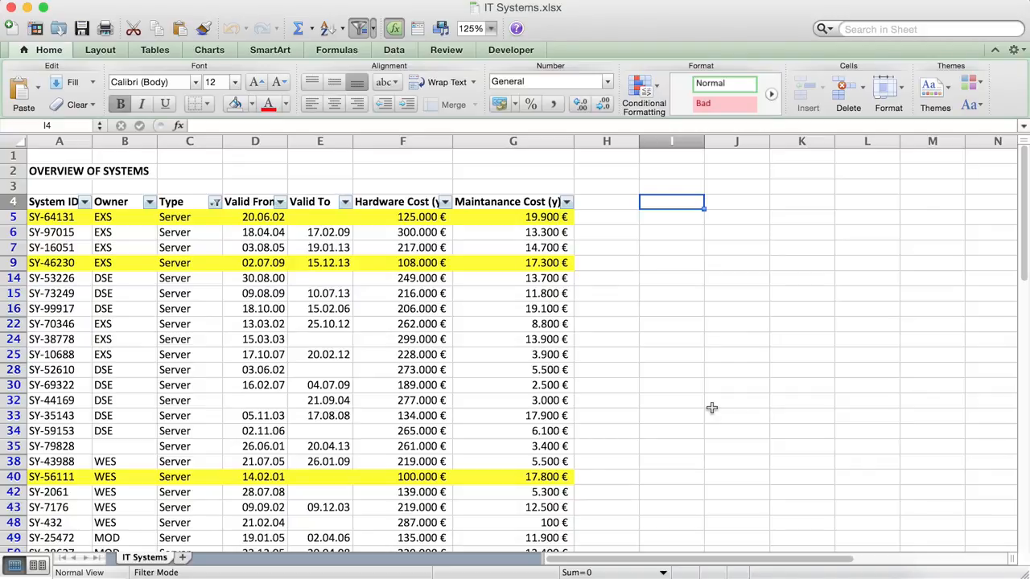
Clear the filter on the Type column so all system rows are shown.
click(215, 203)
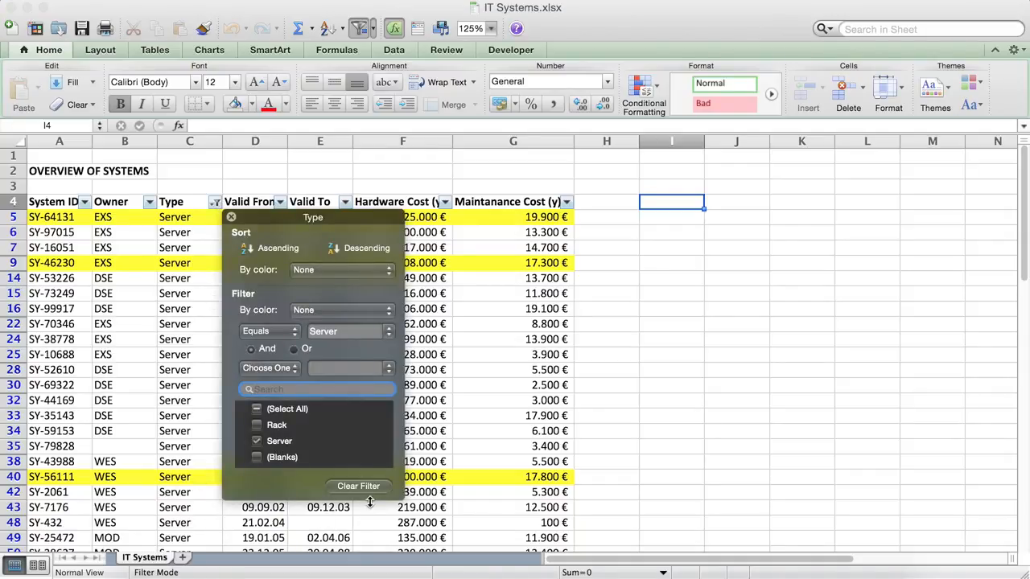
click(489, 402)
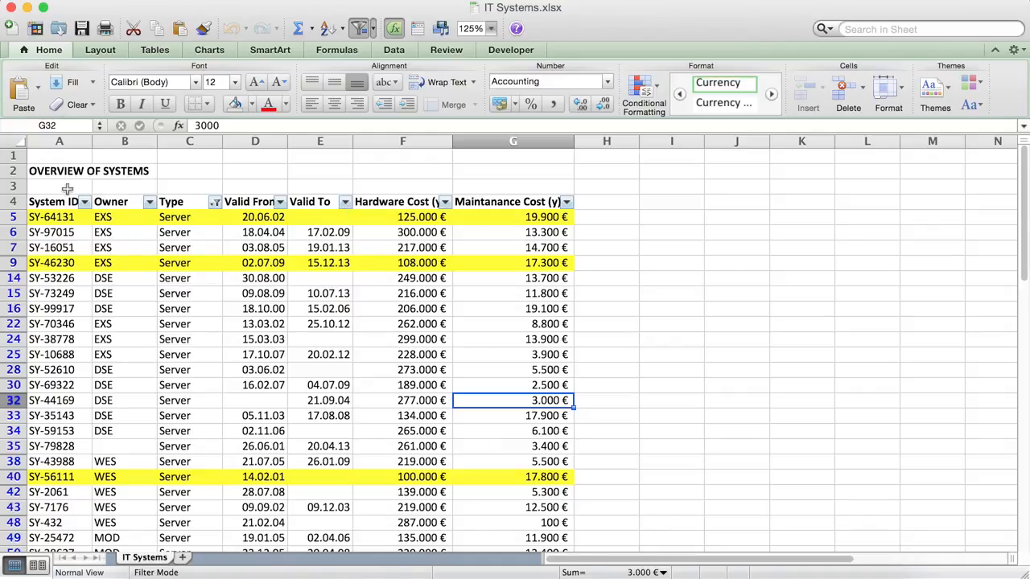
click(215, 202)
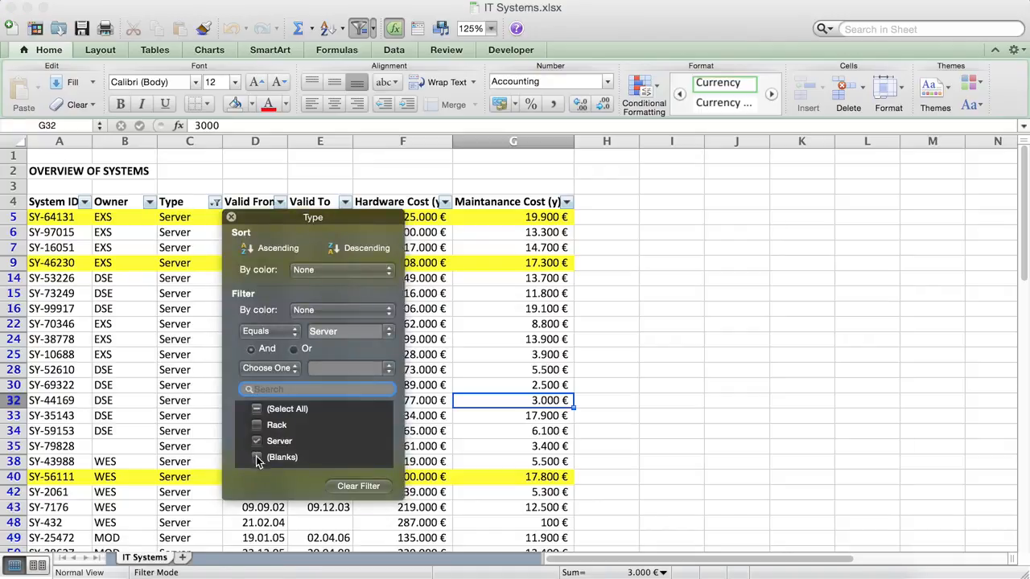
click(531, 389)
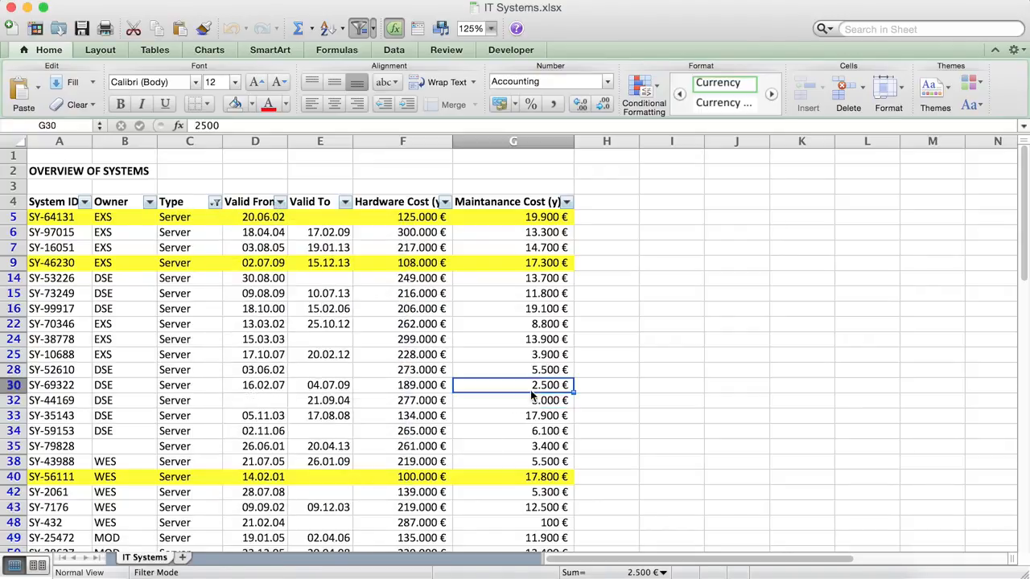
click(701, 404)
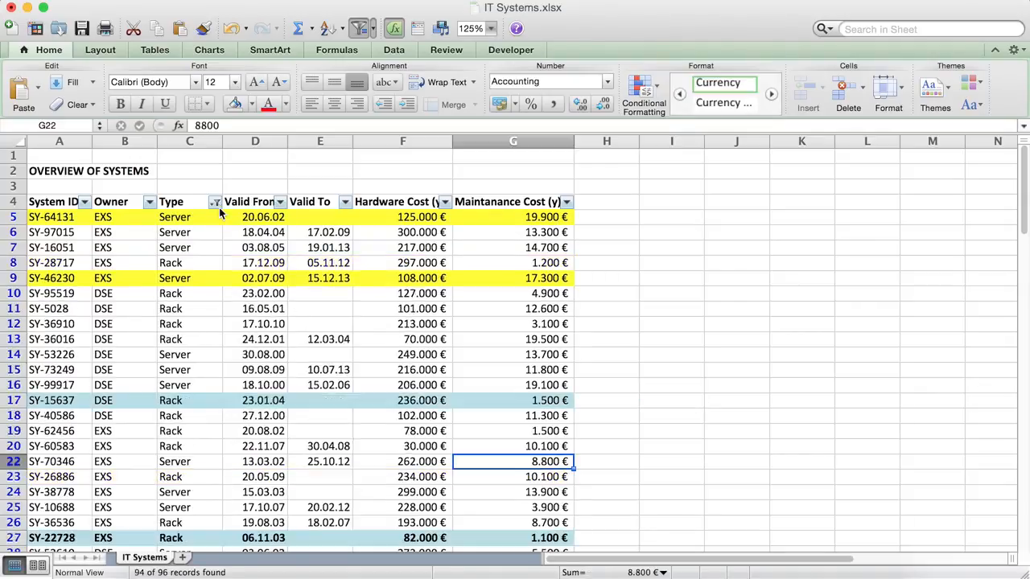
click(215, 201)
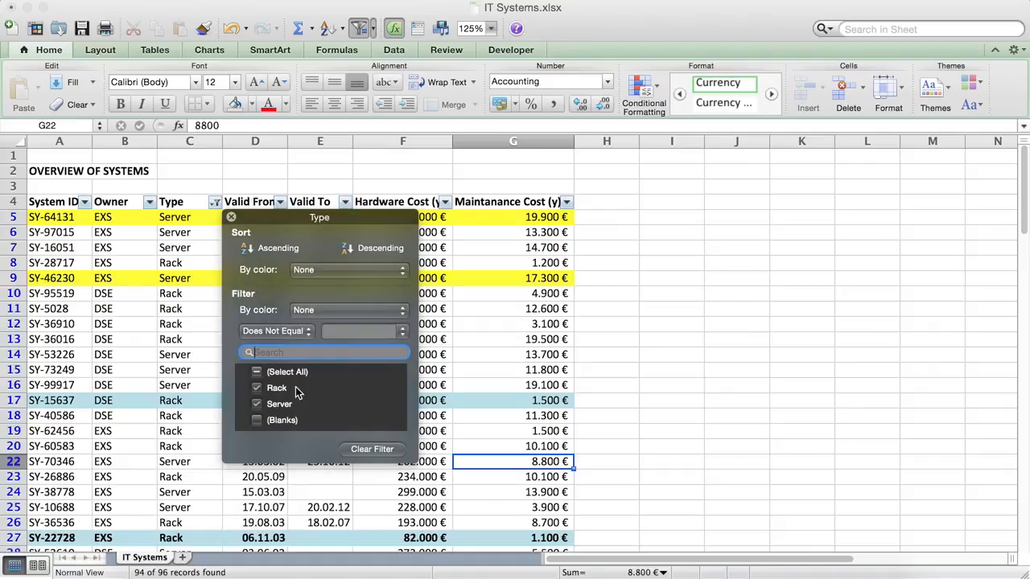
click(373, 449)
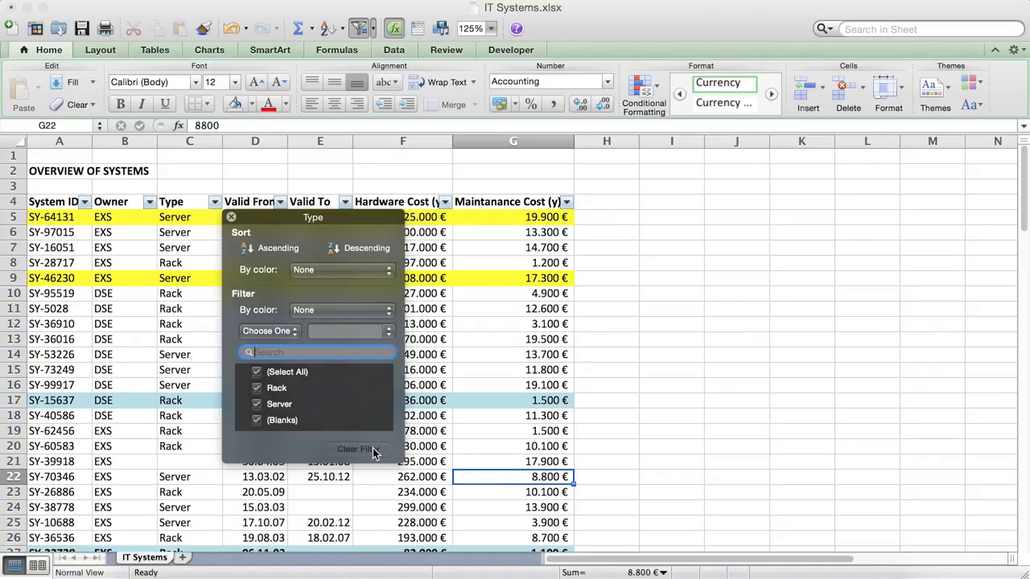
click(898, 256)
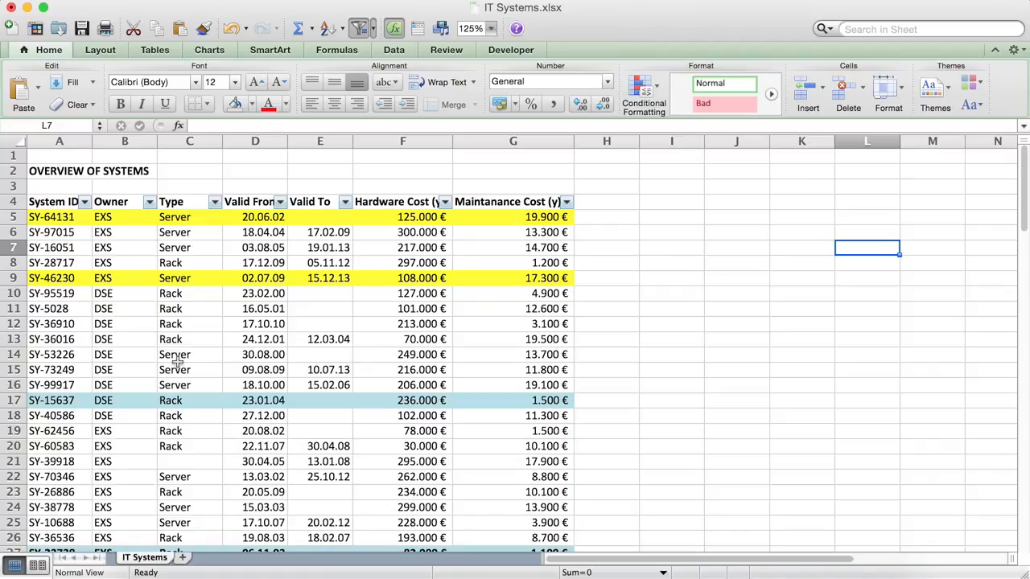
scroll(150, 425, down, 5)
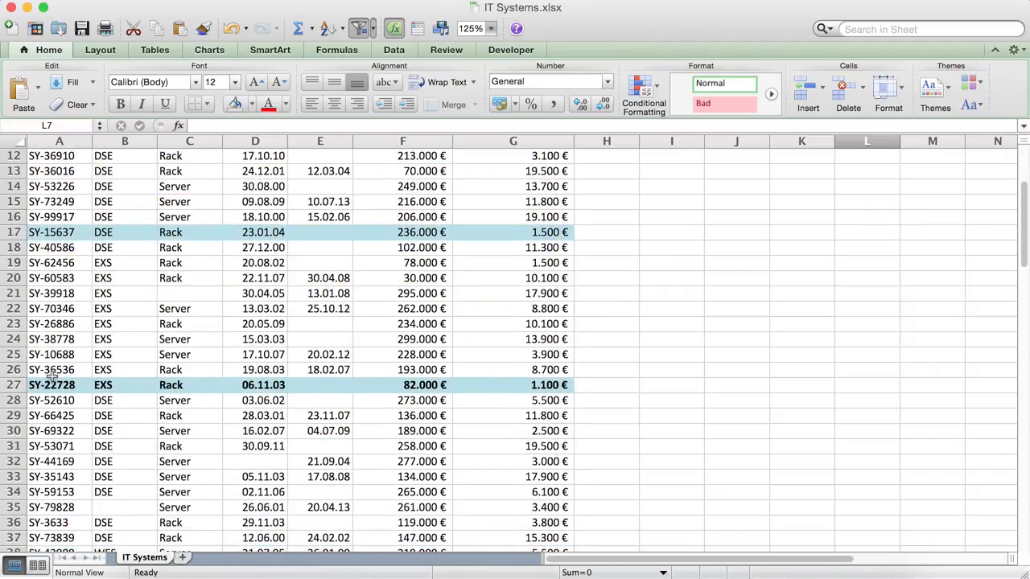
scroll(290, 393, up, 5)
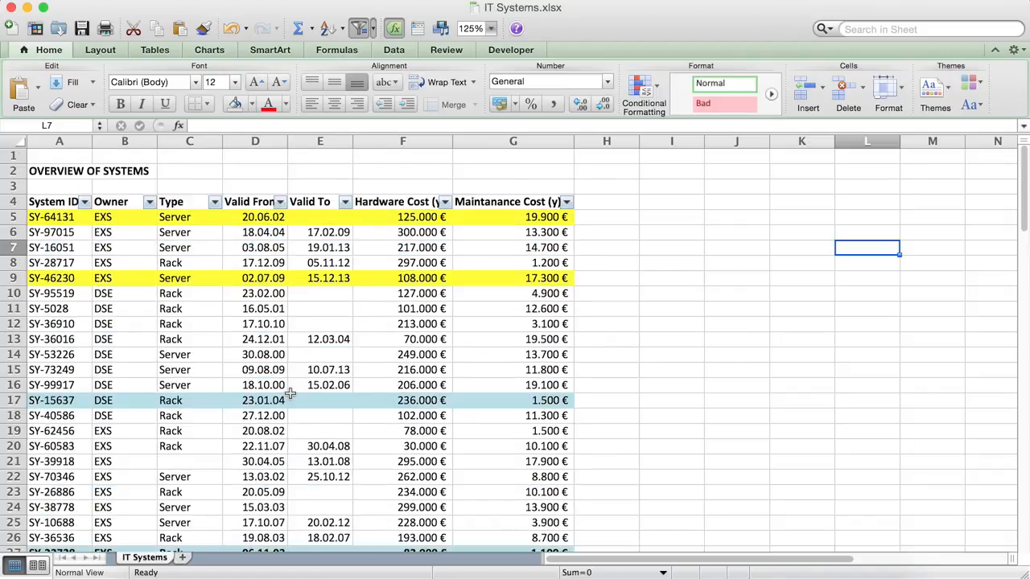
click(280, 202)
click(403, 269)
click(602, 286)
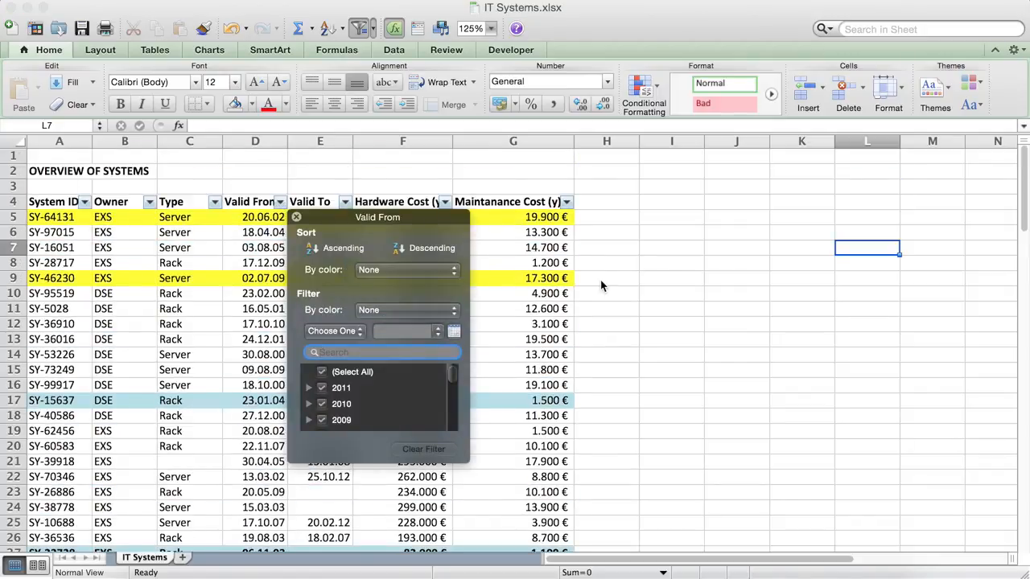
click(296, 217)
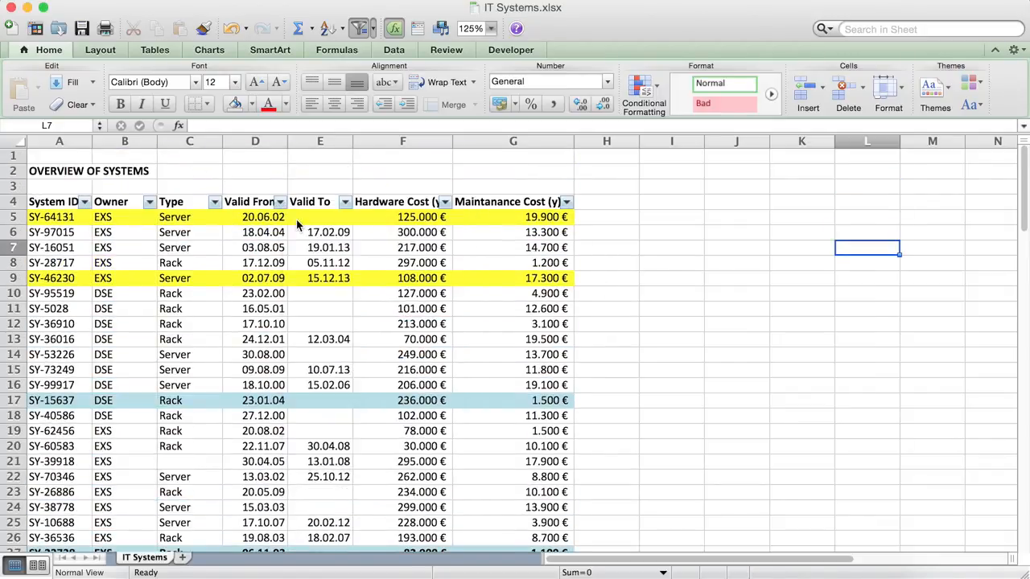
Set the font colour of row 86 (columns A to G) to red.
scroll(291, 291, down, 15)
click(81, 339)
drag(81, 340, 511, 339)
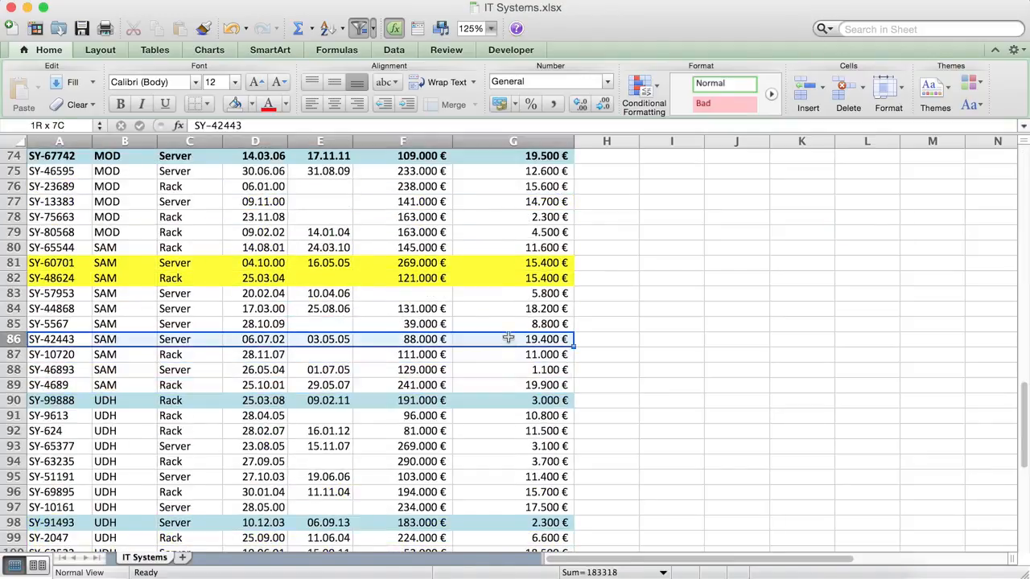
click(268, 104)
click(657, 448)
Scroll through the table and inspect the yellow-highlighted system rows and their cost cells.
scroll(657, 448, down, 5)
scroll(656, 448, up, 12)
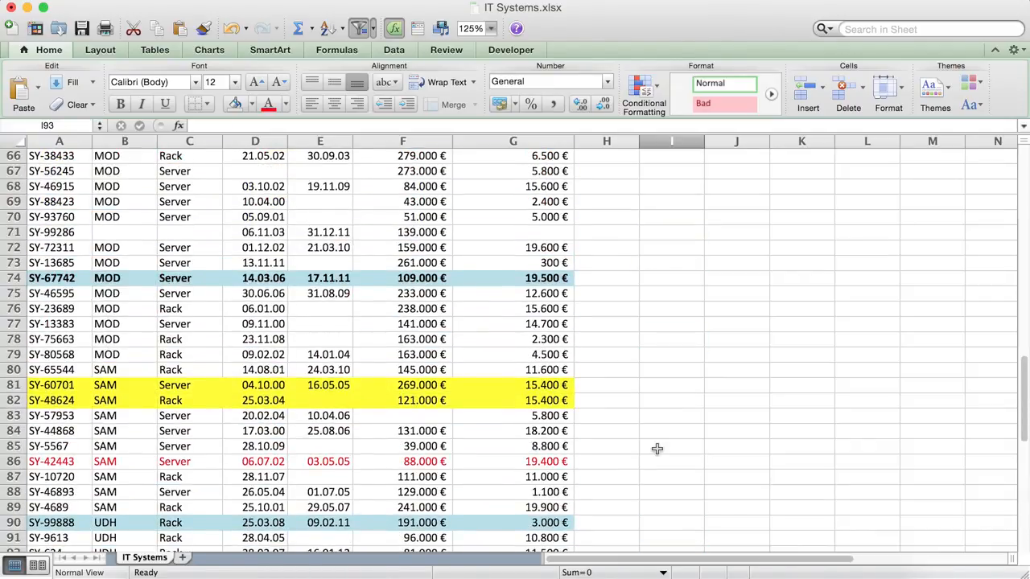
scroll(638, 399, up, 4)
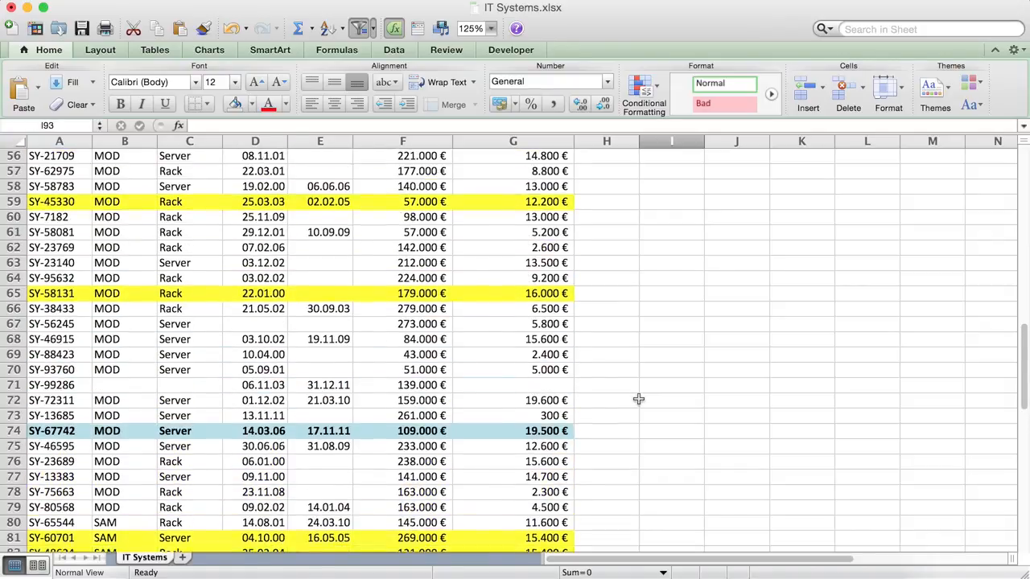
scroll(639, 399, up, 3)
scroll(630, 439, up, 10)
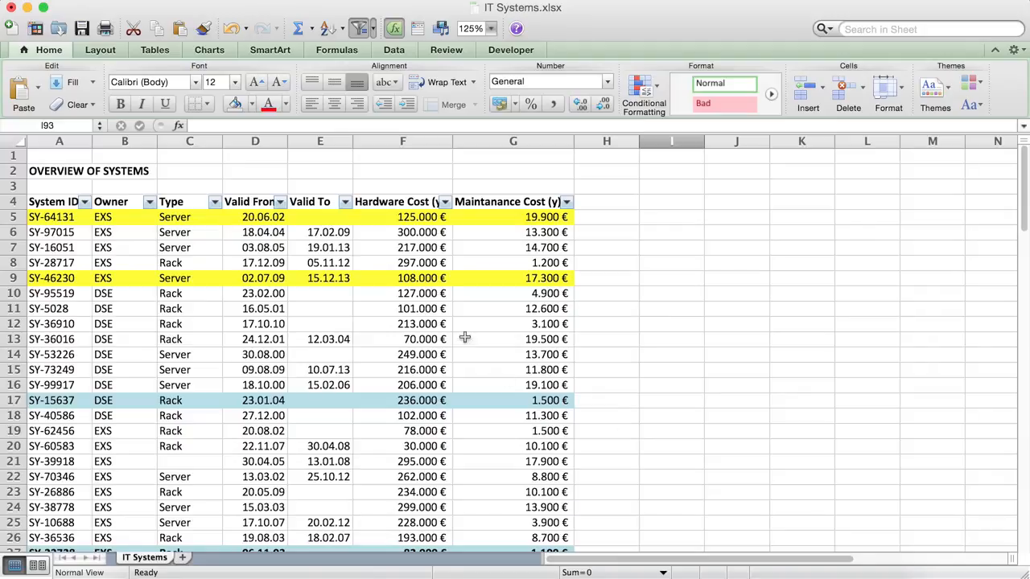
click(419, 279)
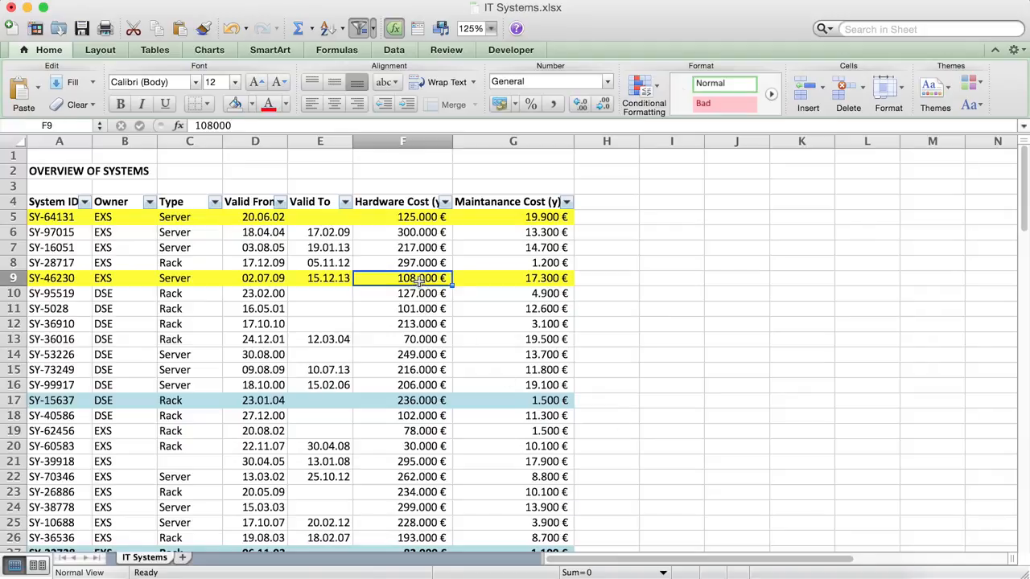
click(515, 279)
click(721, 340)
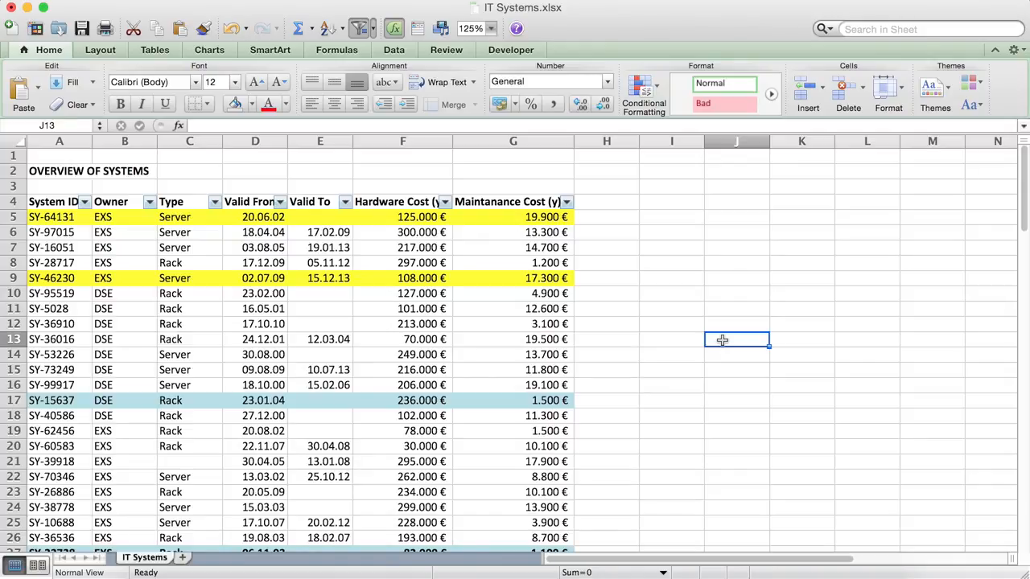
click(540, 278)
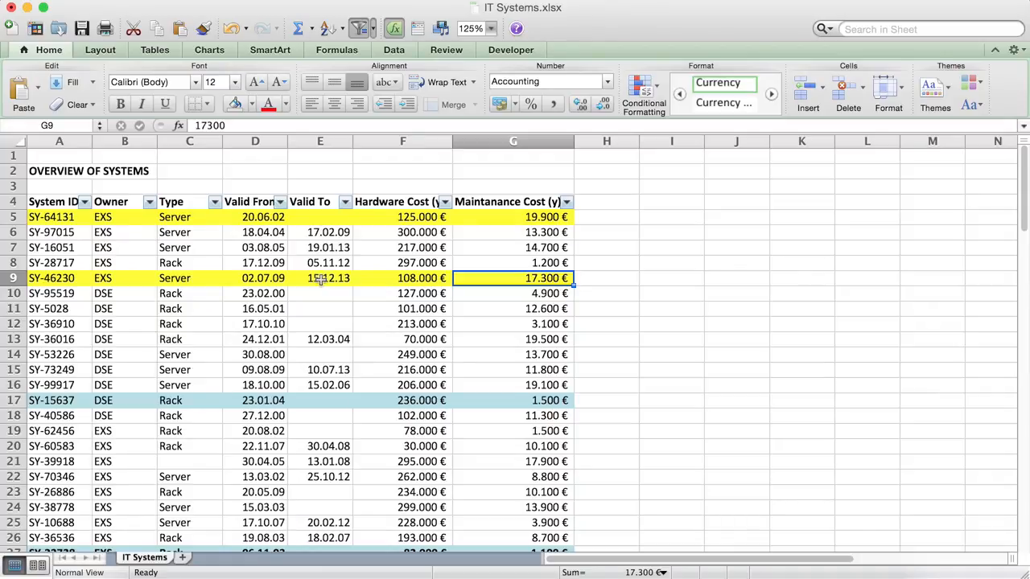
Filter the table by the yellow cell colour using the Valid From column filter.
click(281, 205)
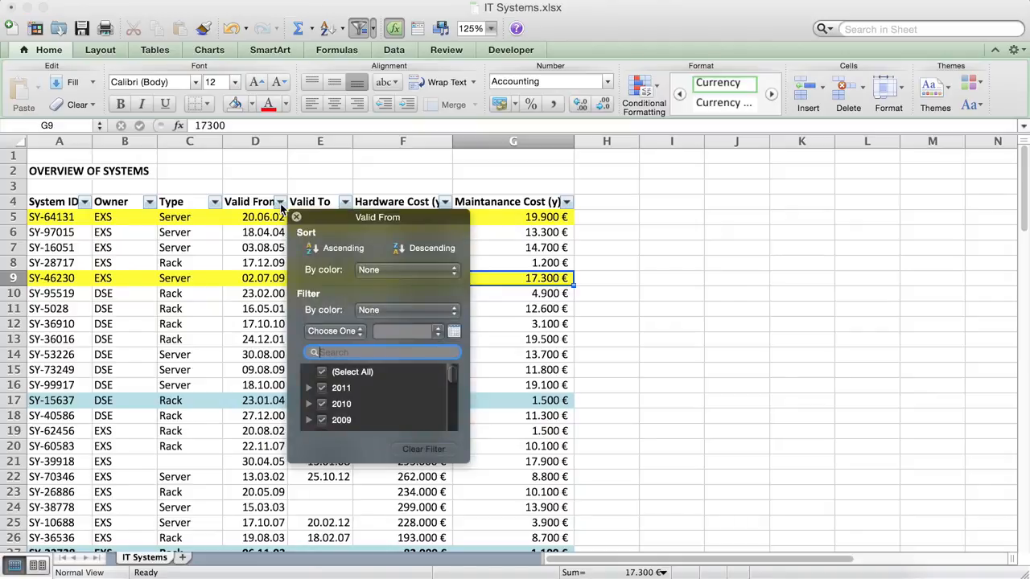
click(387, 270)
click(318, 299)
click(384, 312)
mouse_move(401, 332)
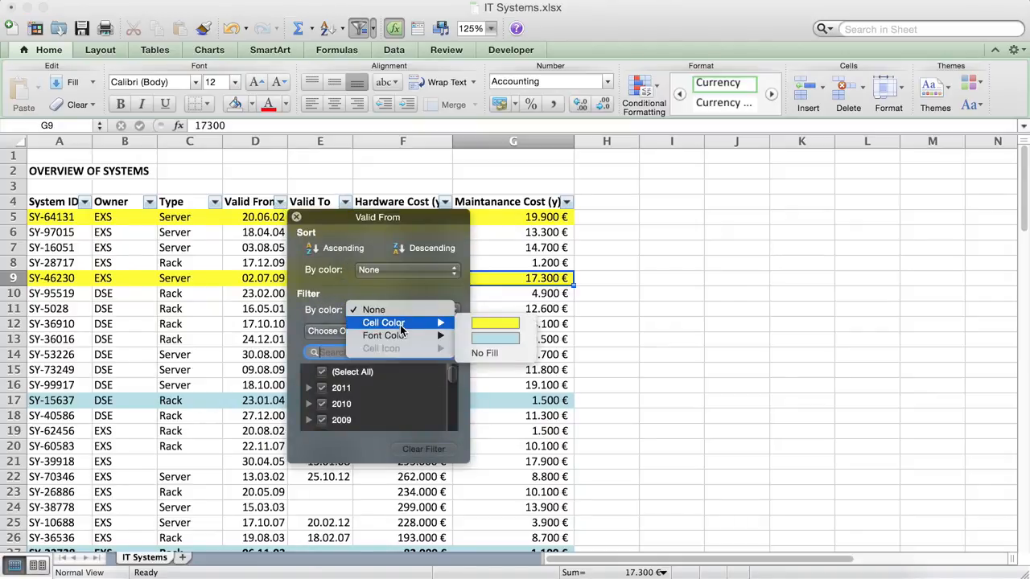
click(496, 319)
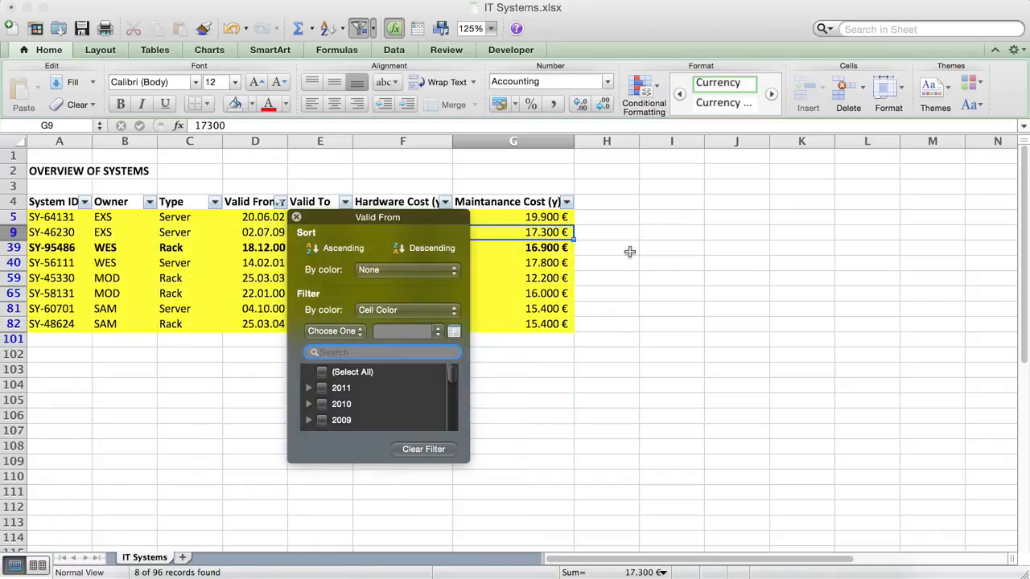
click(296, 218)
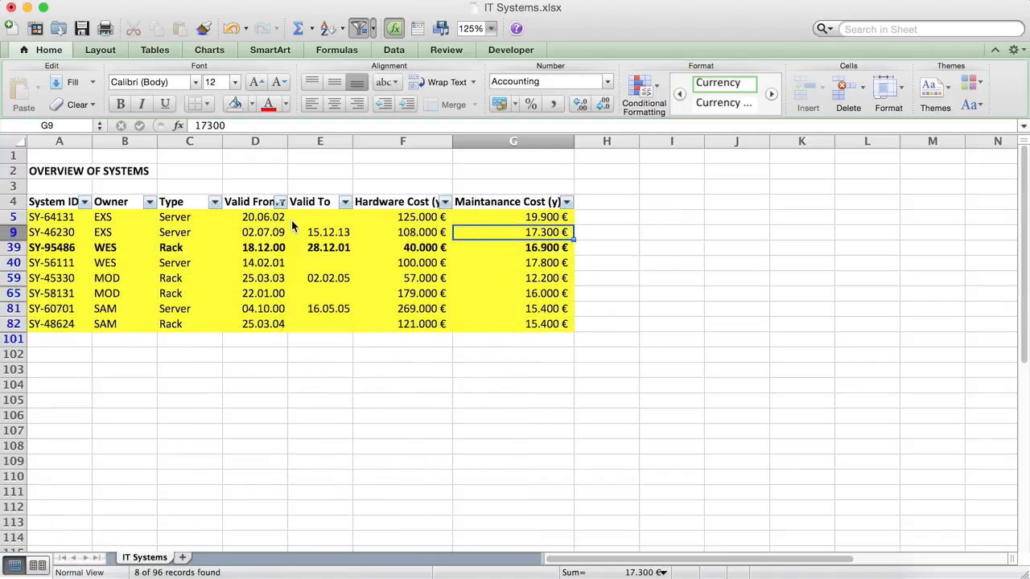
click(597, 217)
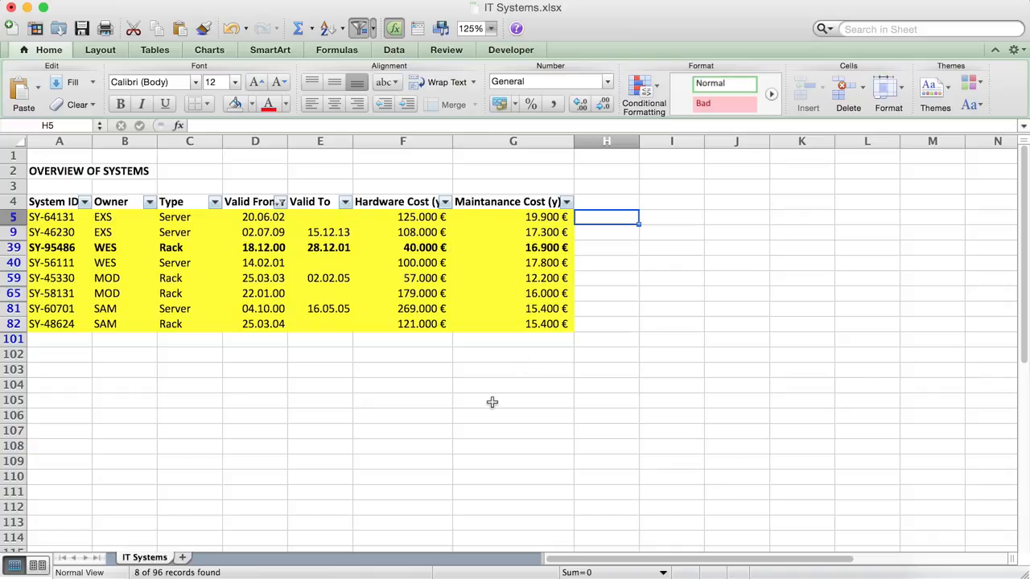
Add the header Note in column H next to Maintanance Cost.
key(Right)
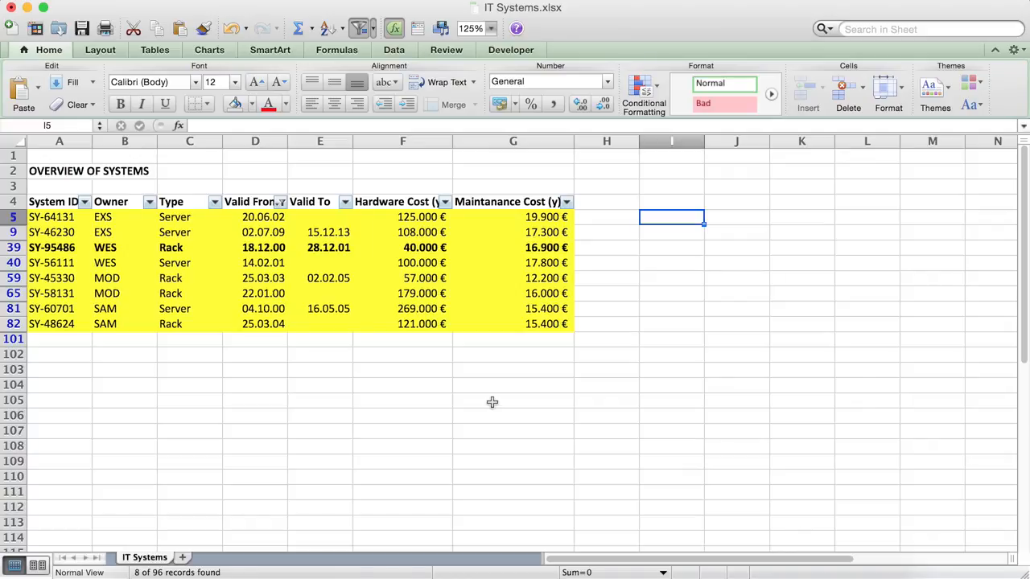
key(Up)
key(Left)
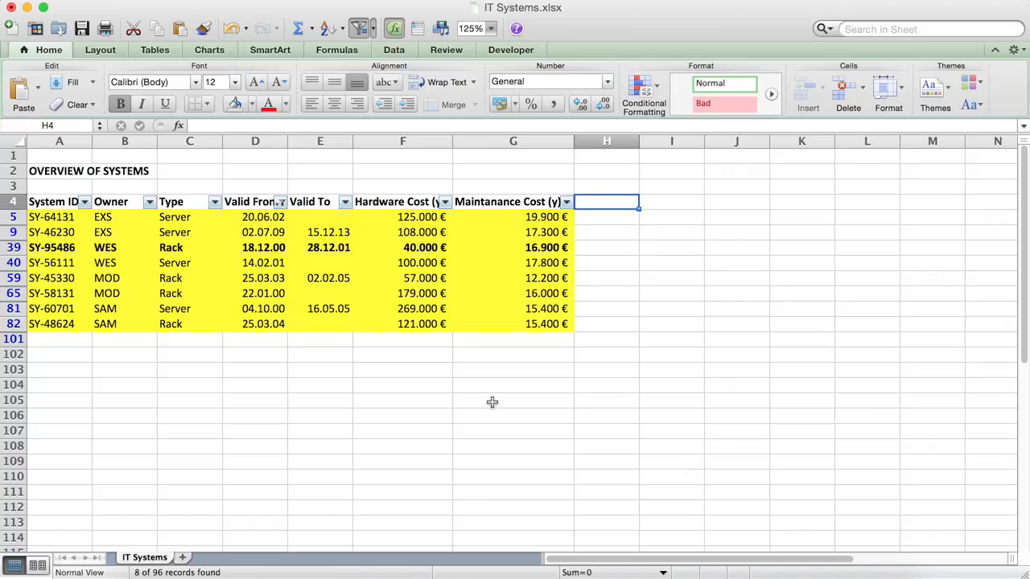
text(Note)
key(Return)
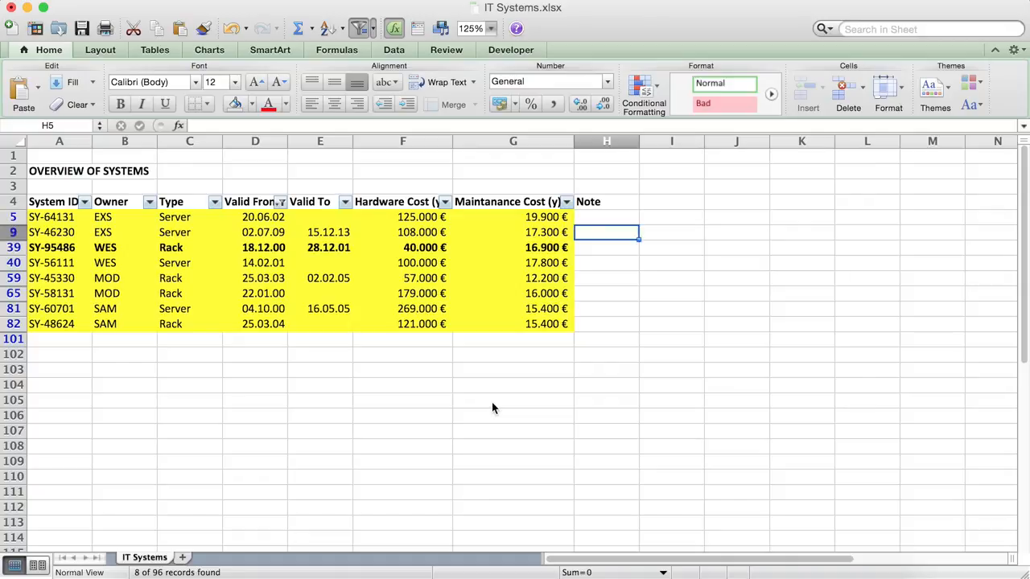
Enter the note "shut down?" for the first filtered system row.
text(shu)
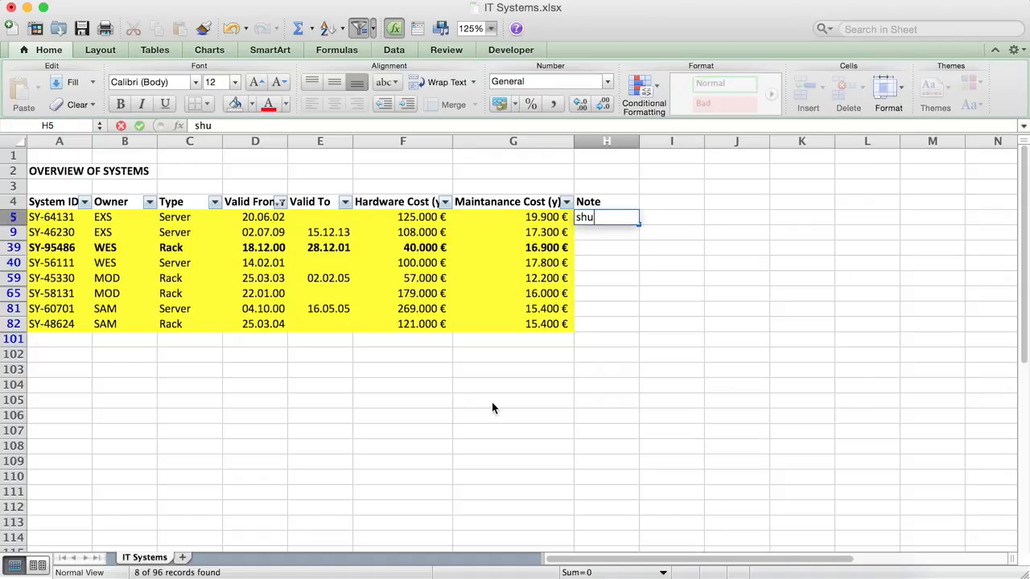
text(t down?)
key(Return)
Copy the "shut down?" note into the Note cells of all remaining filtered rows.
key(Up)
key(super+c)
key(Down)
key(super+v)
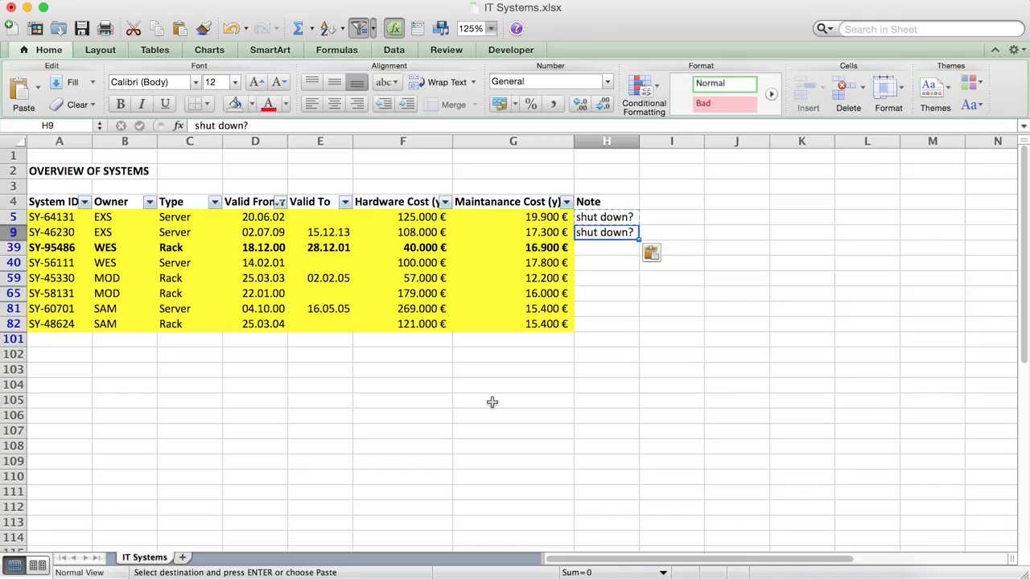
key(Down)
key(super+v)
key(Down)
key(super+v)
key(Down)
key(super+v)
key(Down)
key(super+v)
key(Down)
key(super+v)
key(Down)
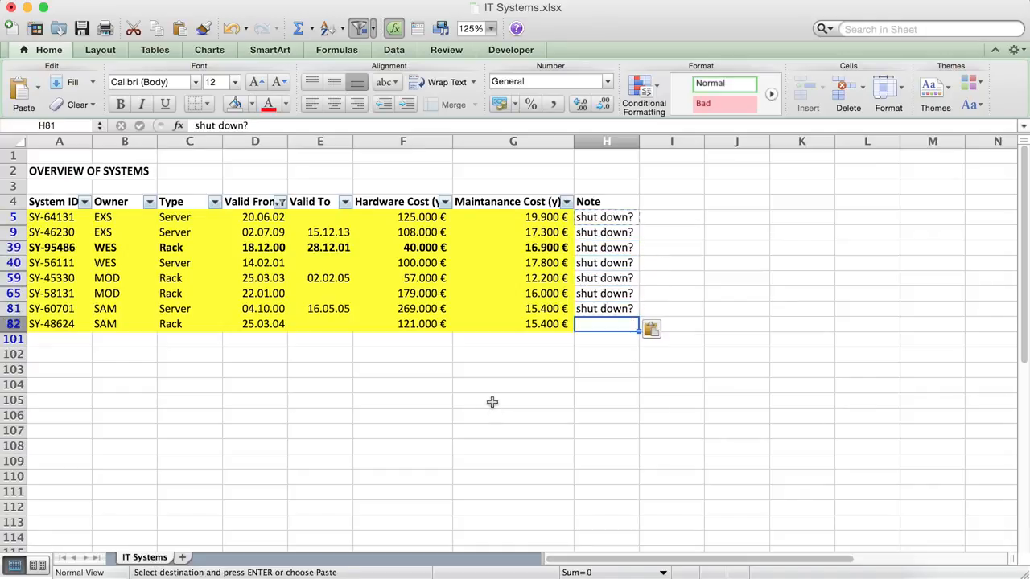
key(super+v)
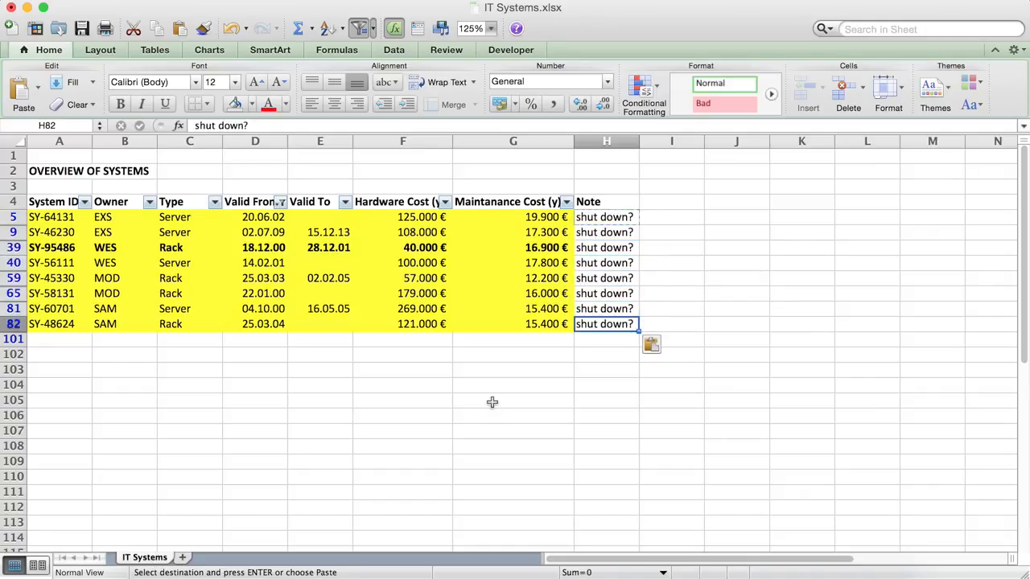
Remove the yellow fill from the filtered data rows in columns A to G.
drag(540, 323, 4, 216)
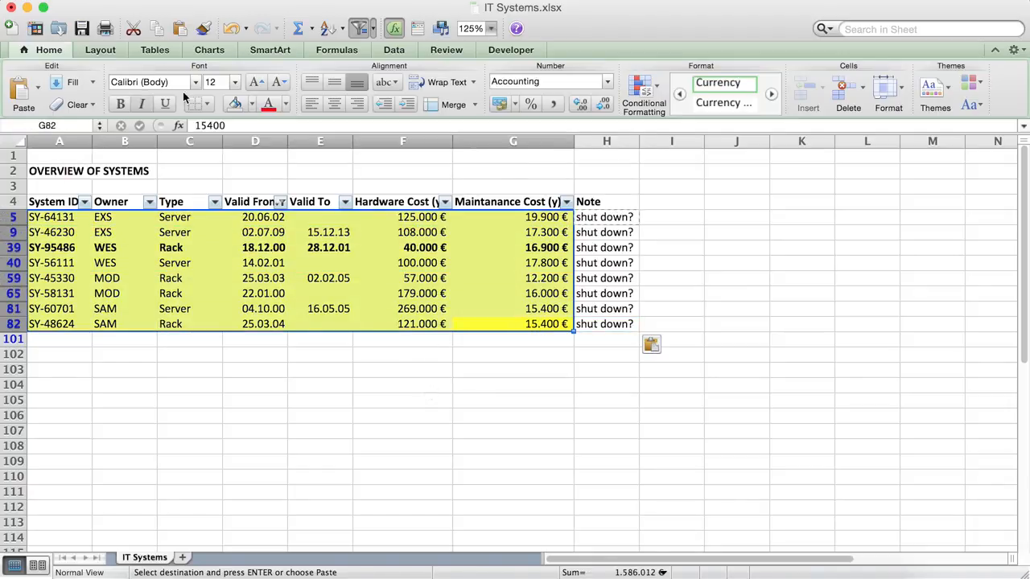
click(238, 108)
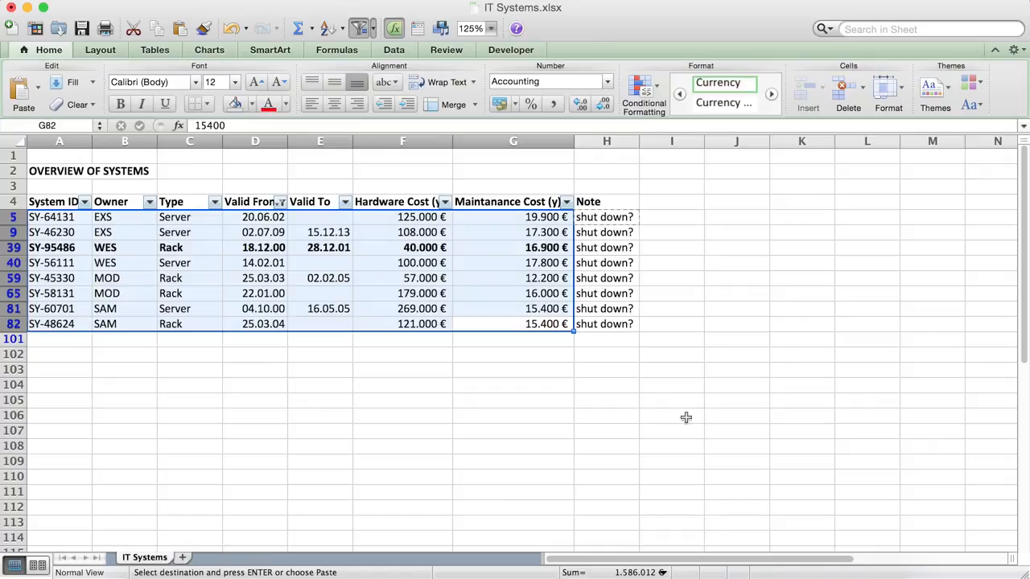
Remove the bold formatting from row 39's data cells in columns A to G.
drag(536, 248, 16, 249)
click(121, 105)
click(470, 323)
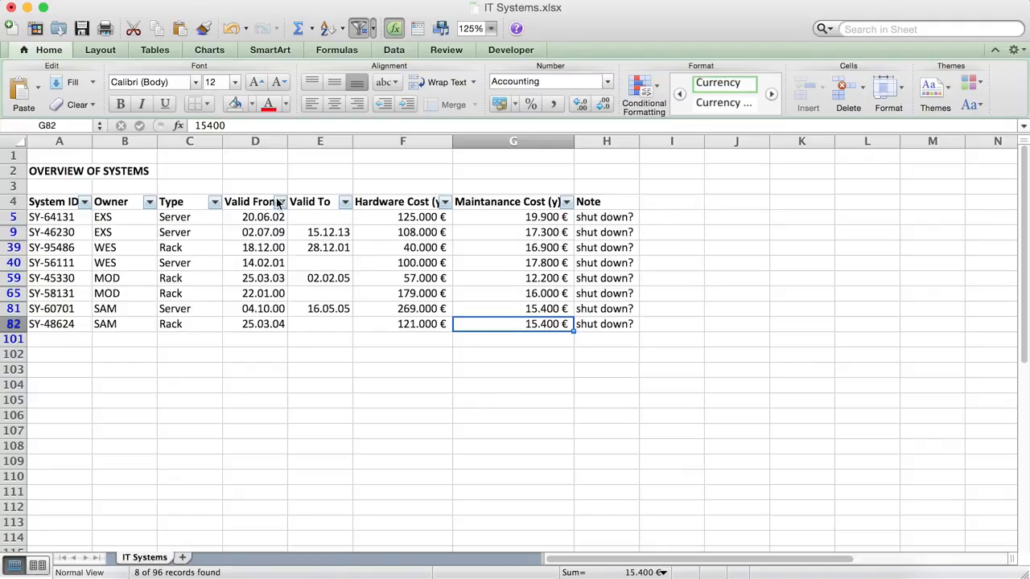
Filter the Valid From column by the light blue cell color.
click(280, 203)
click(386, 312)
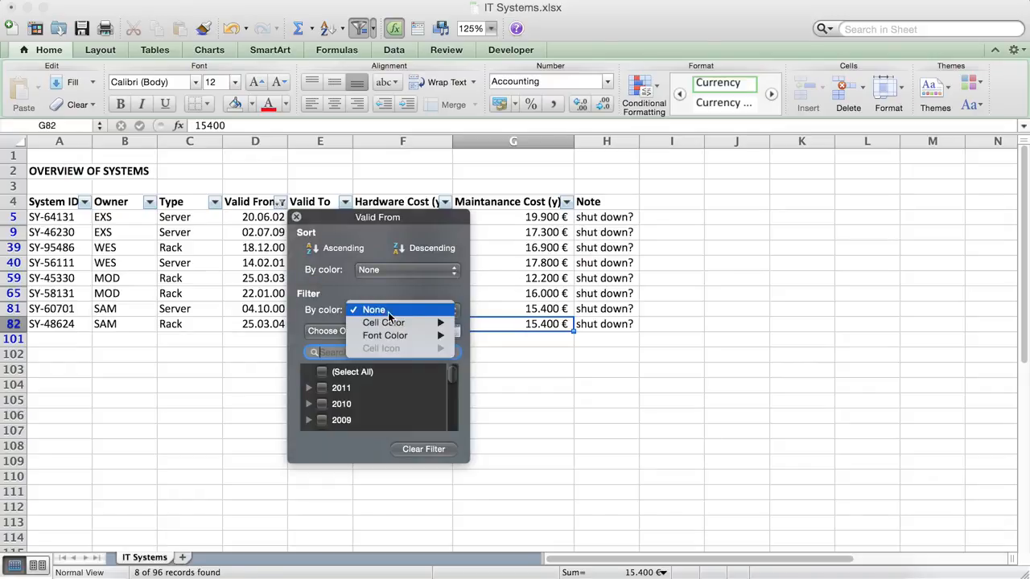
mouse_move(408, 325)
click(498, 324)
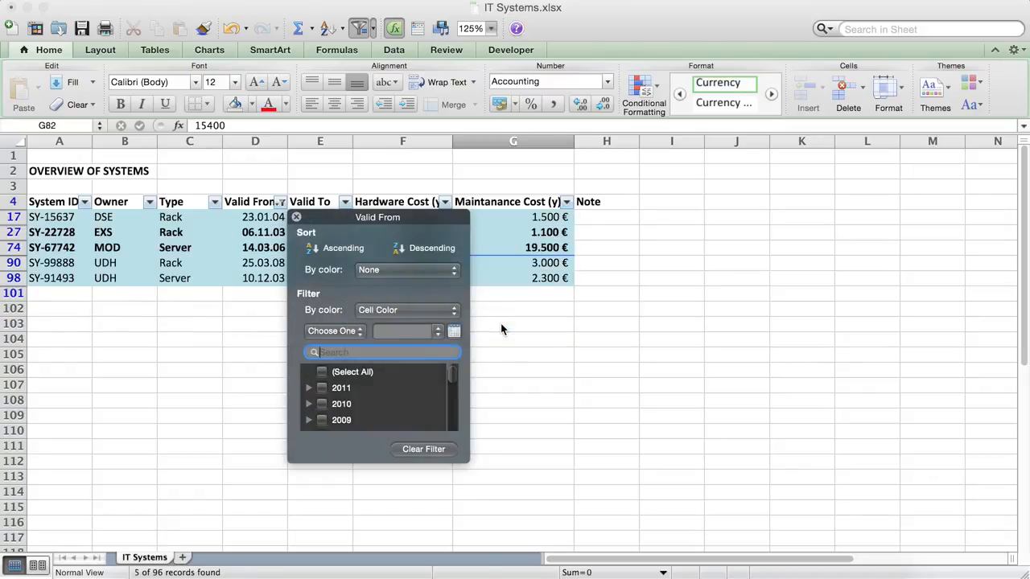
click(296, 217)
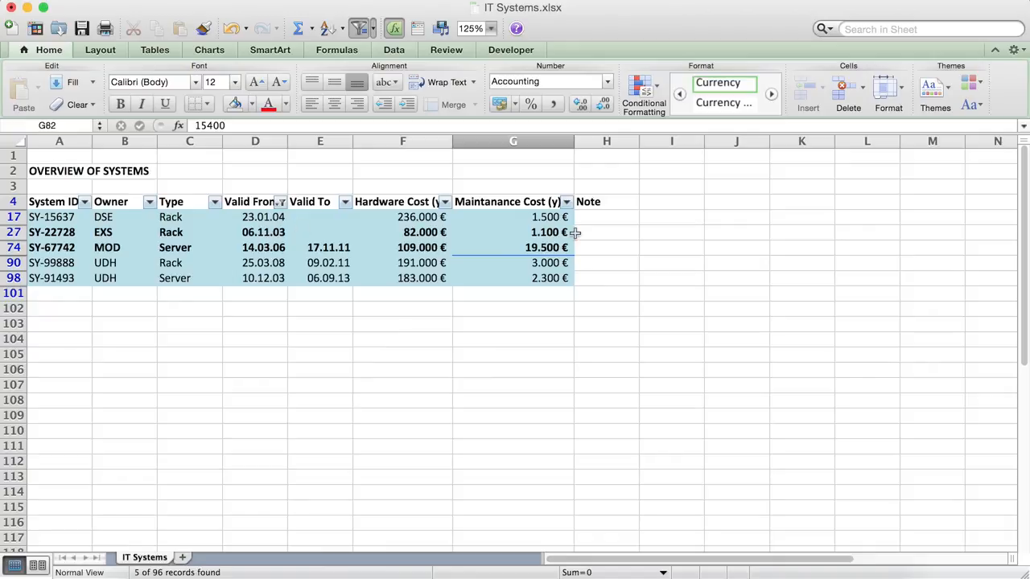
Enter the note "Critical Servers" for the first blue-filtered system row.
click(595, 221)
text(Criti)
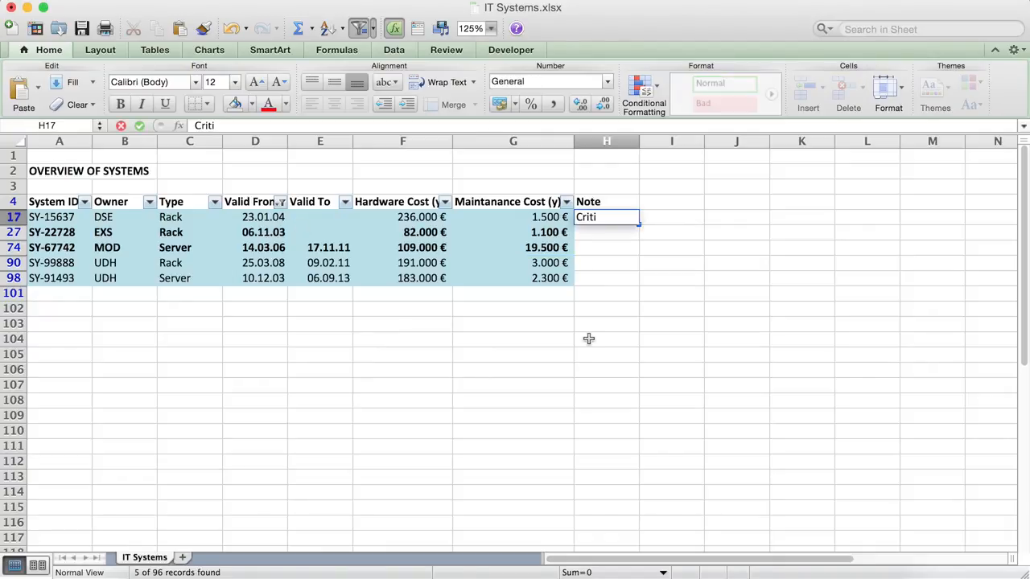
text(cal Servier)
key(Return)
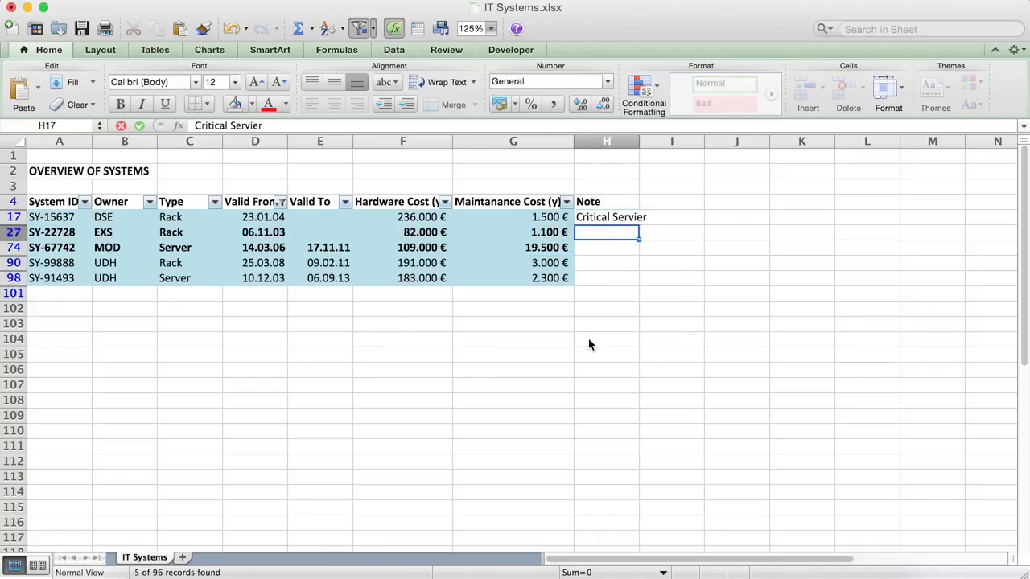
key(Up)
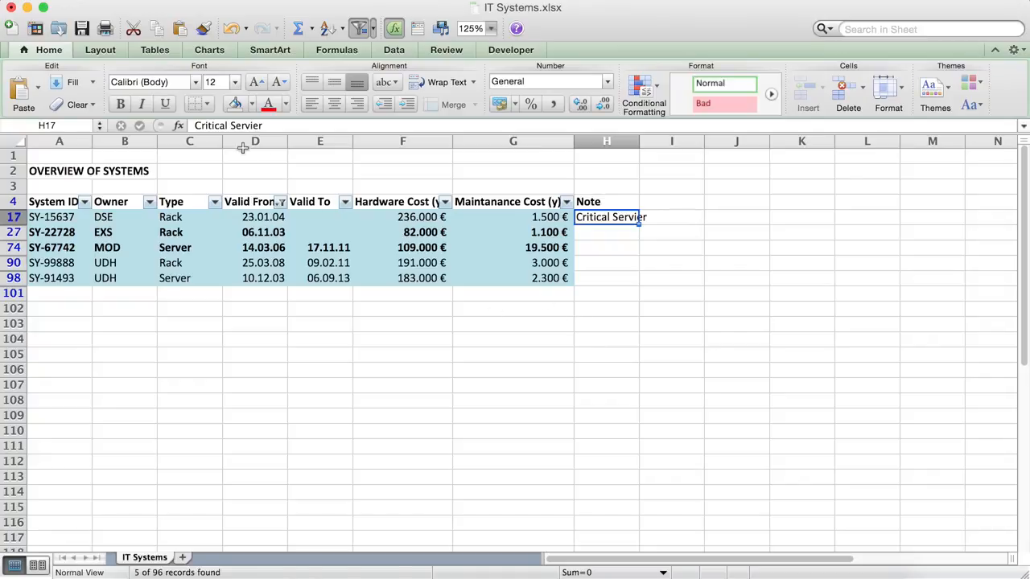
click(248, 122)
key(BackSpace)
key(BackSpace)
key(BackSpace)
key(BackSpace)
text(vers)
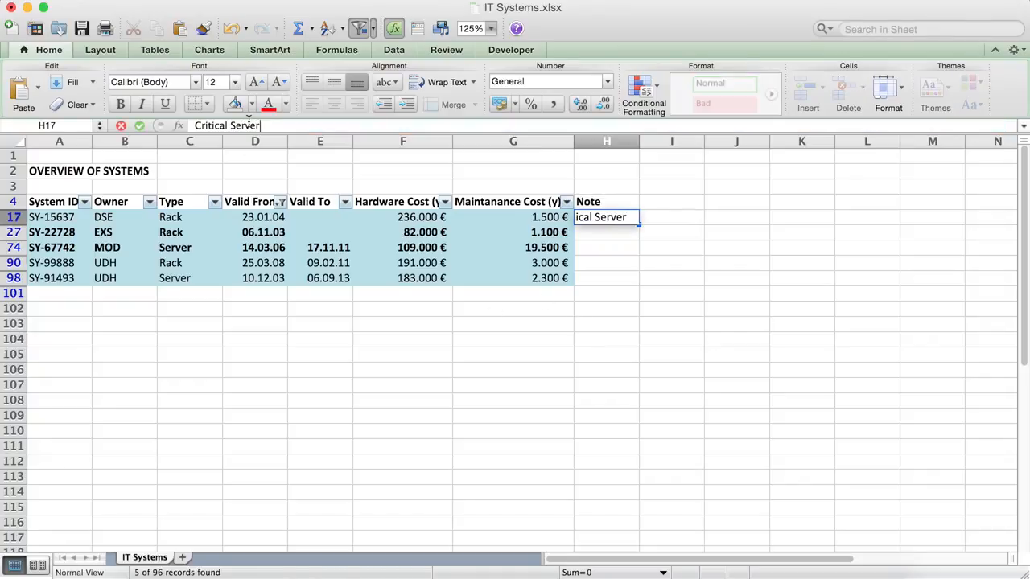
key(Return)
Copy the "Critical Servers" note into the Note cells of all remaining filtered rows.
key(Up)
key(super+c)
key(Down)
key(super+v)
key(Down)
key(super+v)
key(Down)
key(super+v)
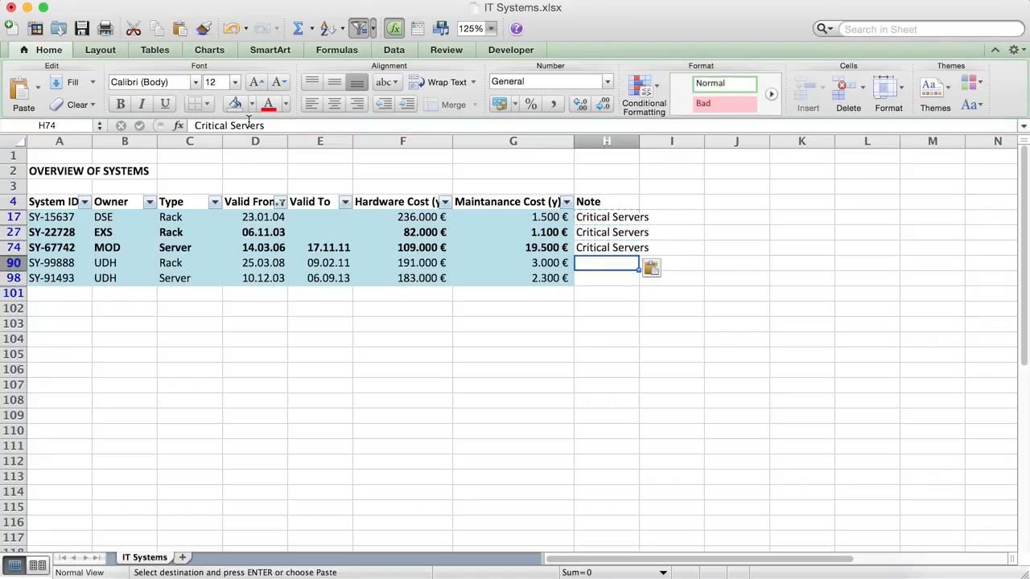
key(Down)
key(super+v)
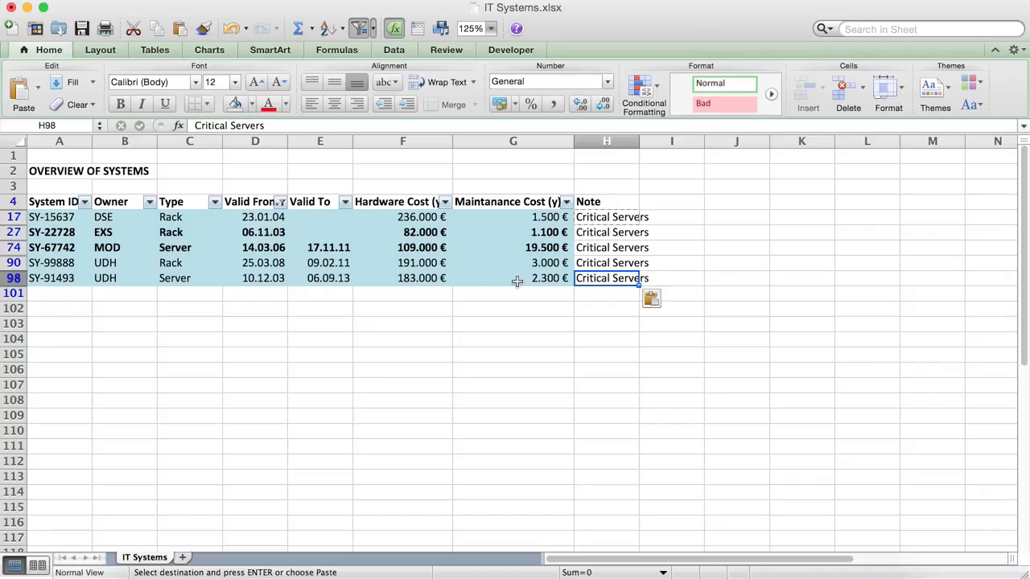
Remove the bold formatting and the blue fill from the filtered data rows in columns A to G.
drag(515, 277, 4, 217)
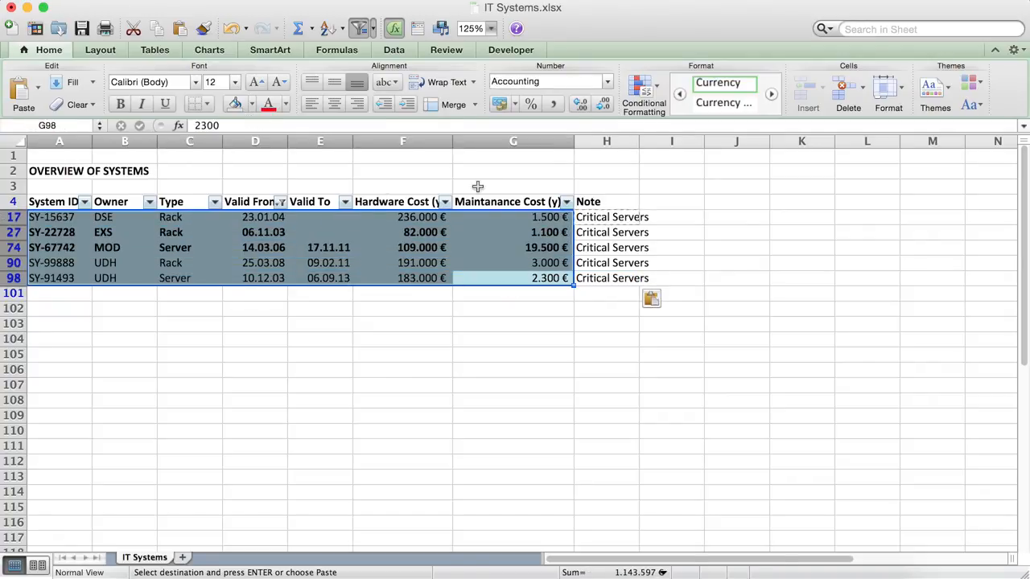
key(super+b)
key(super+b)
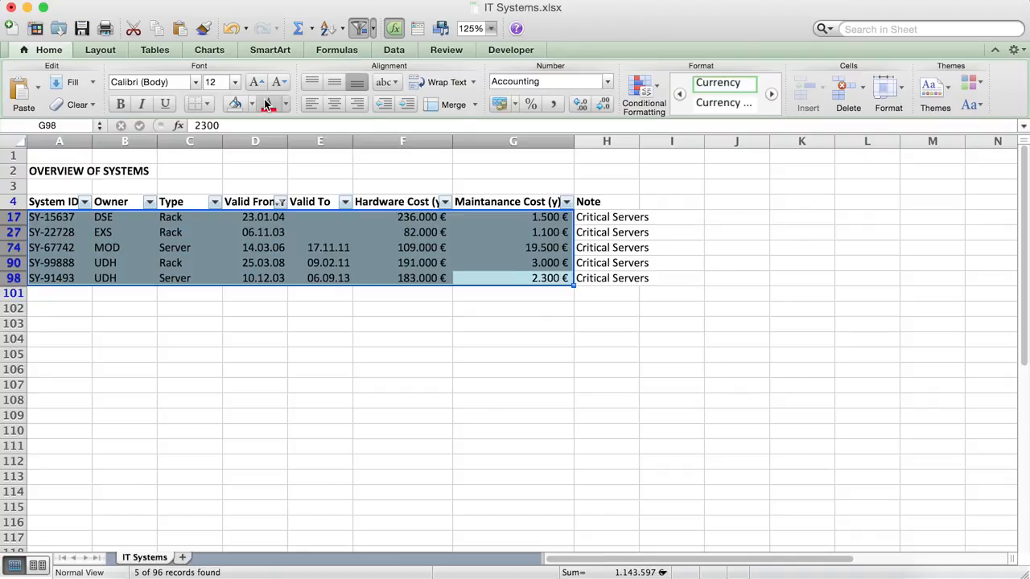
click(231, 109)
click(402, 354)
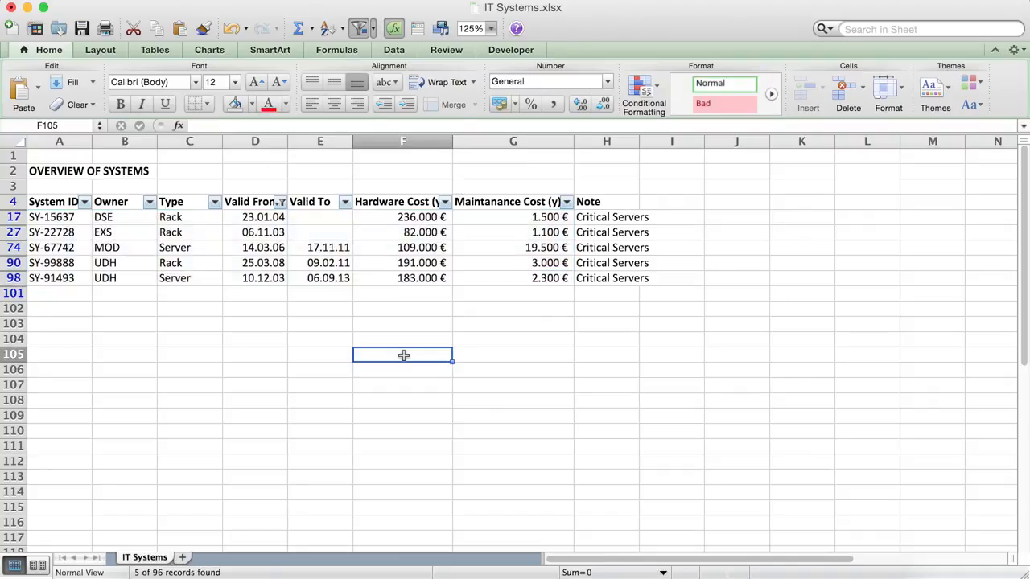
Clear the Valid From color filter by selecting all values to show every row again.
click(281, 202)
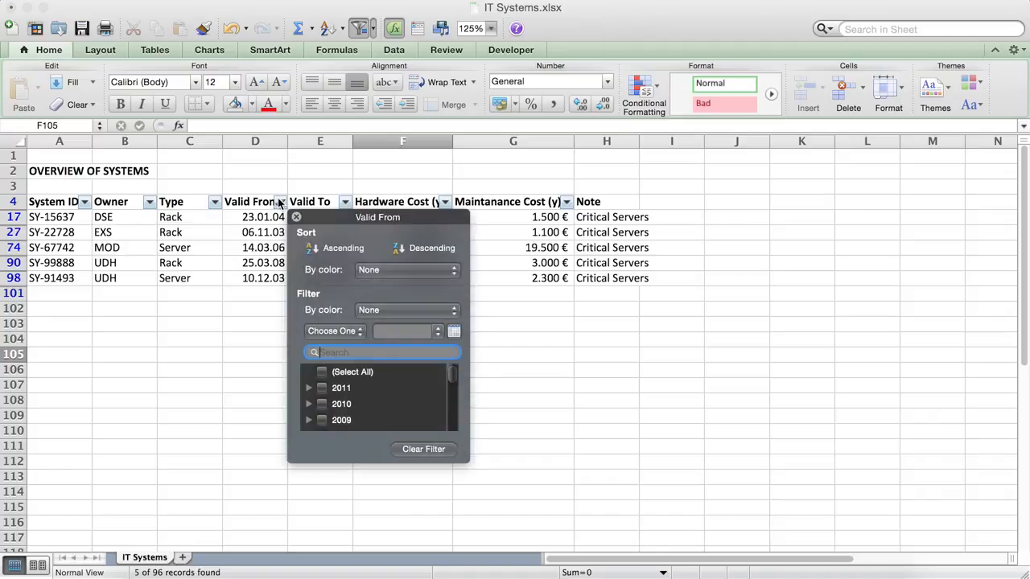
click(322, 372)
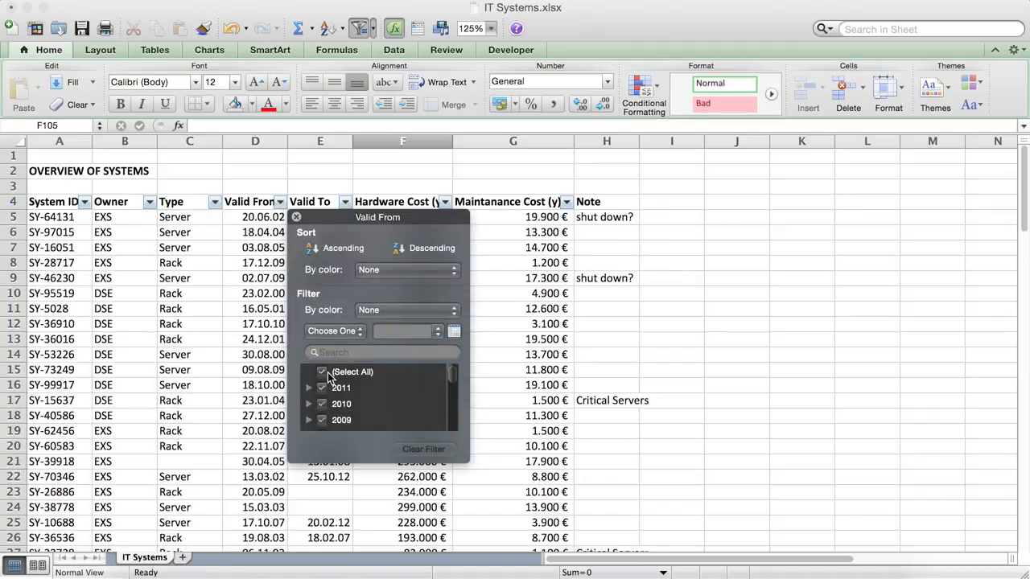
click(616, 401)
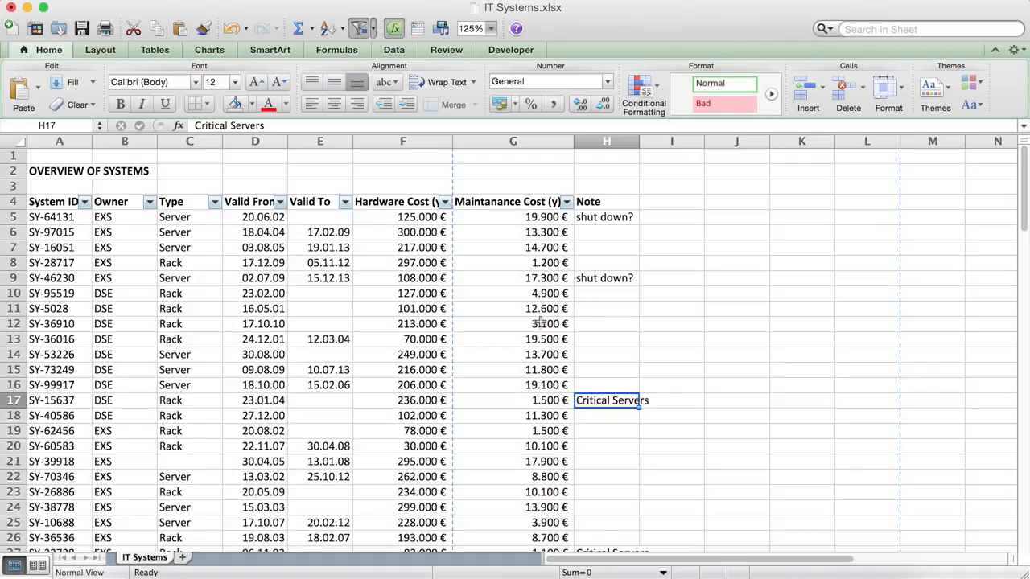
Widen the Note column so the notes fit.
drag(638, 141, 656, 140)
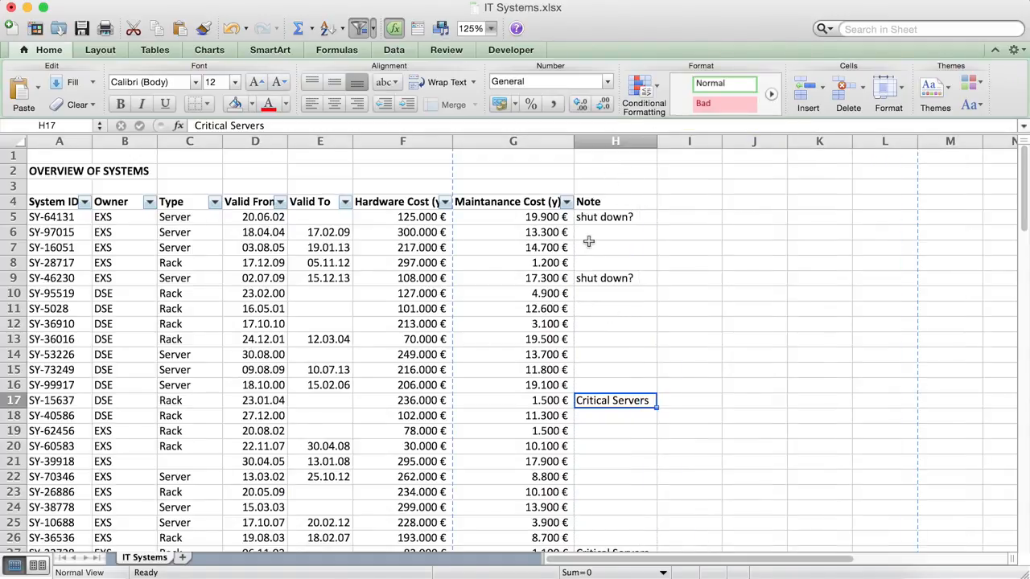